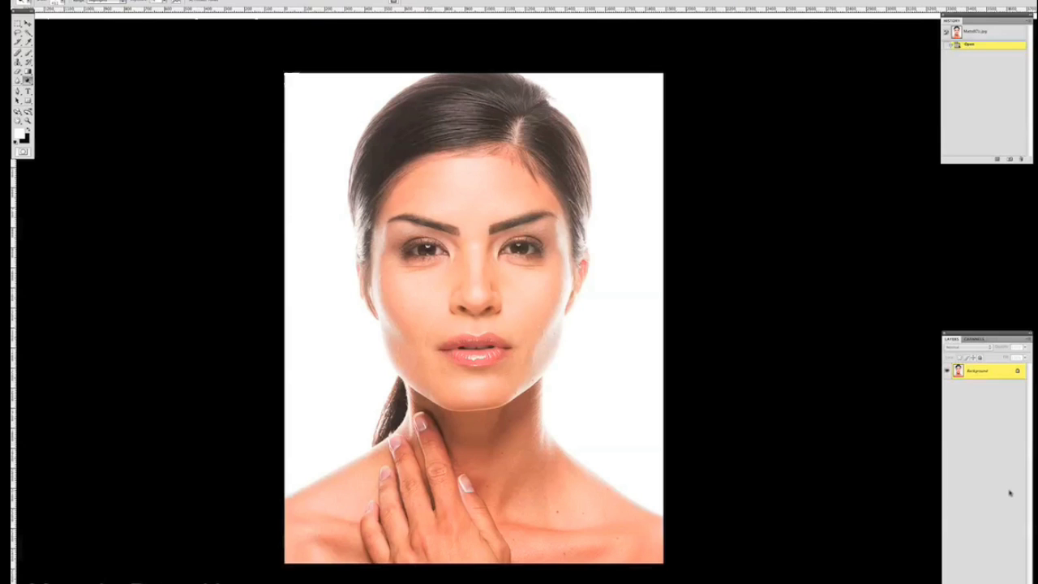
# Zoom into the face and add an empty Layer 1 above the Background.
pyautogui.scroll(1, 528, 321)
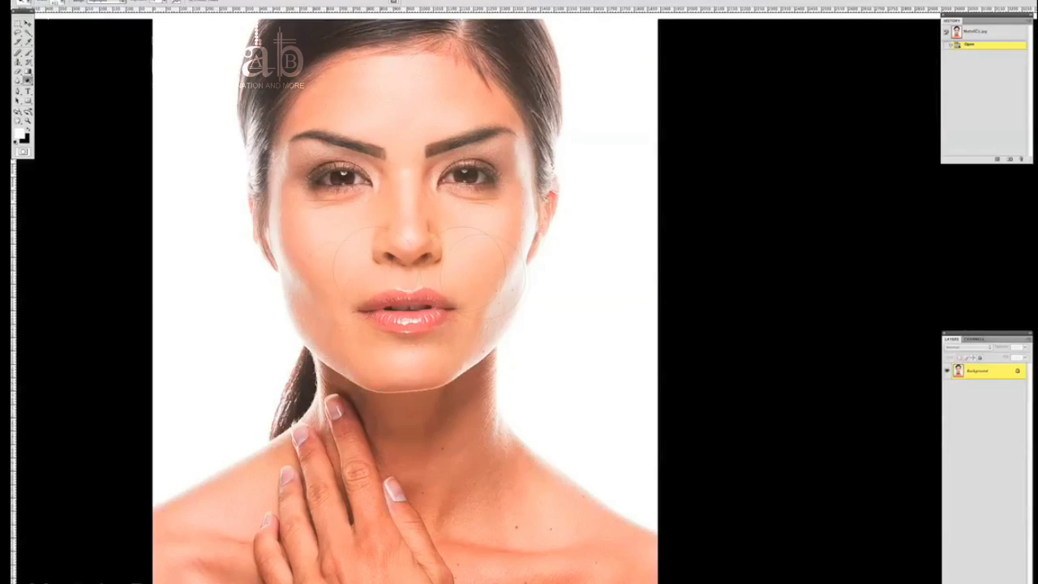
pyautogui.scroll(1, 269, 399)
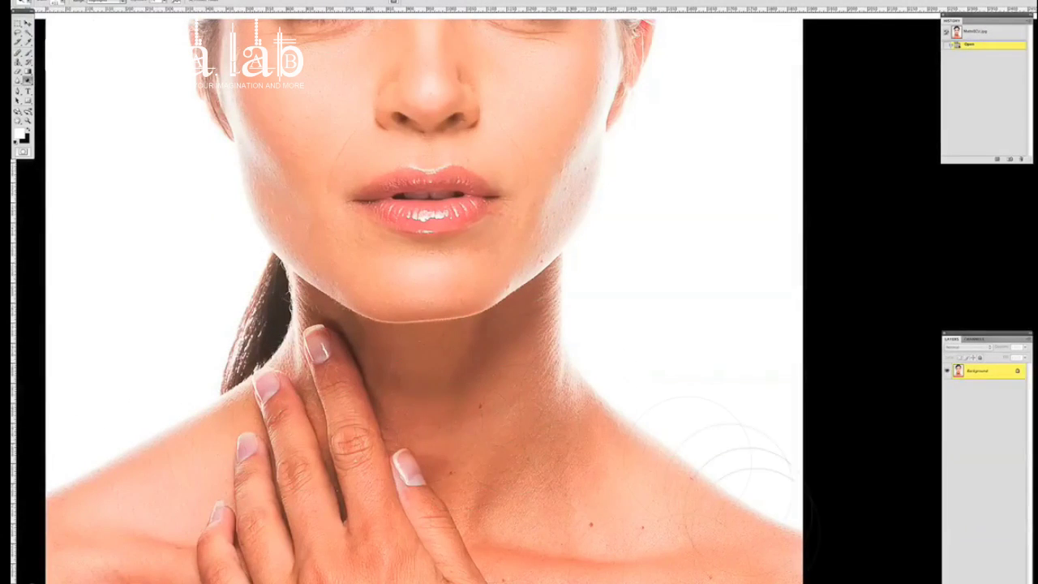
pyautogui.scroll(3, 730, 324)
pyautogui.hotkey('ctrl', 'shift', 'alt', 'n')
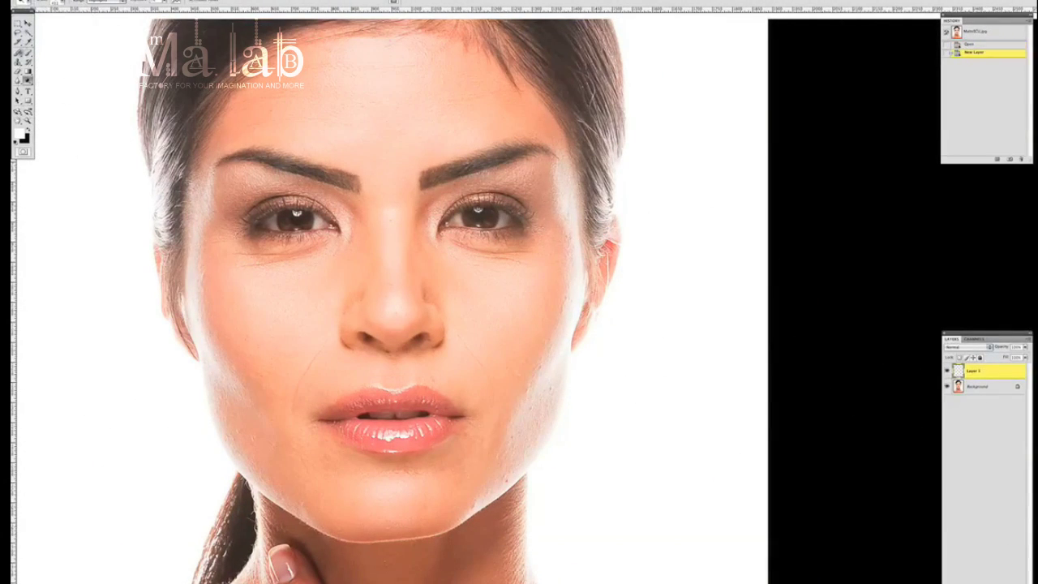
# Spot-heal the under-eye lines, cheek marks and the forehead mole.
pyautogui.press('j')
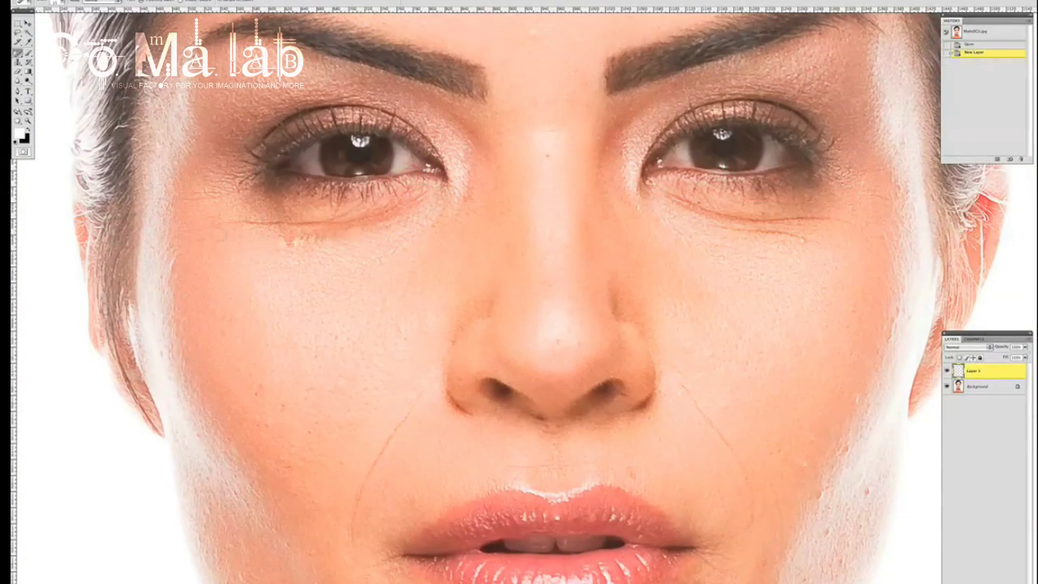
pyautogui.moveTo(237, 250); pyautogui.dragTo(373, 229)
pyautogui.moveTo(302, 245); pyautogui.dragTo(386, 218)
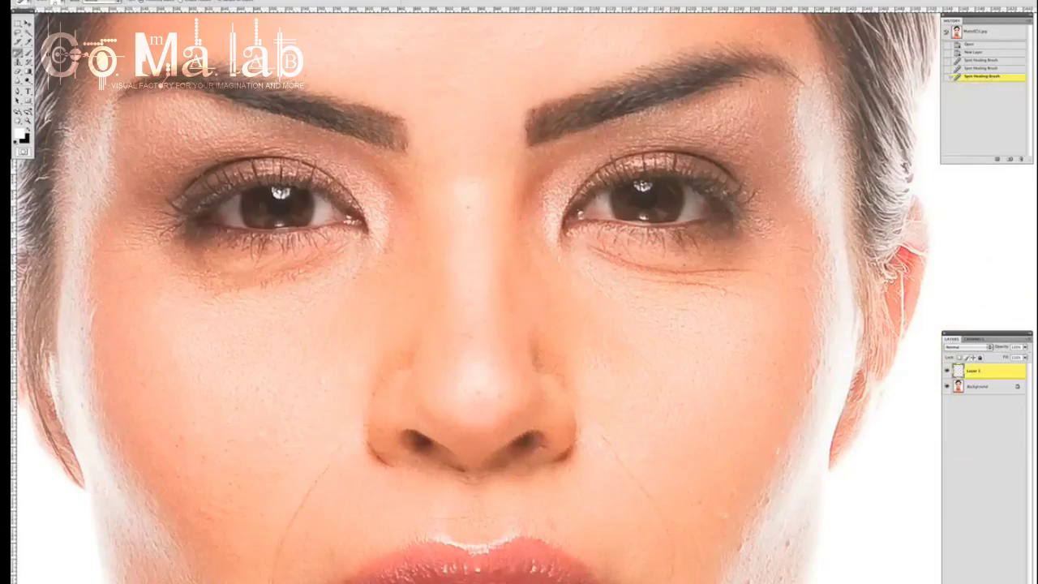
pyautogui.moveTo(593, 252); pyautogui.dragTo(764, 273)
pyautogui.moveTo(278, 281); pyautogui.dragTo(212, 417)
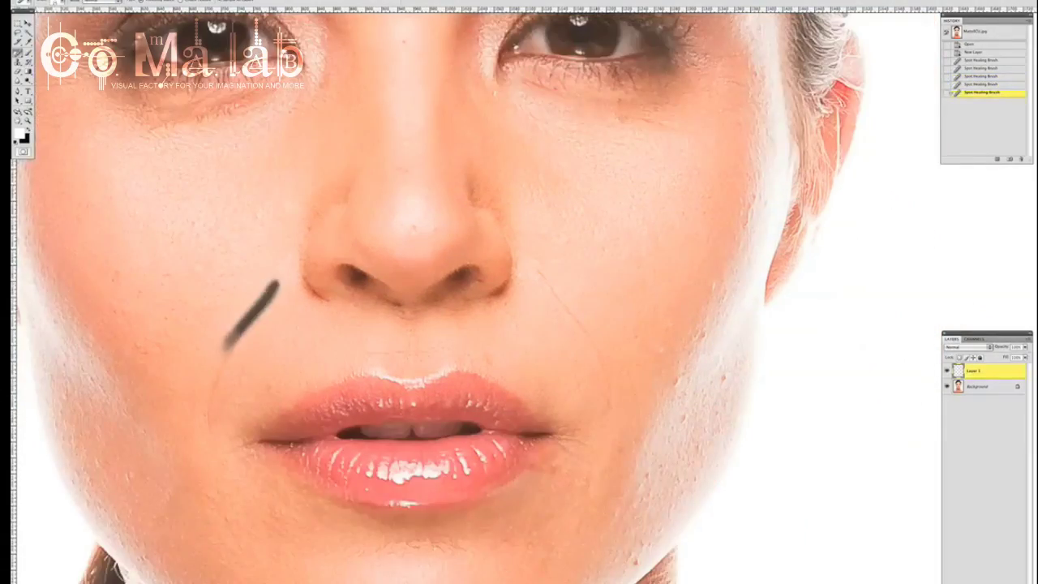
pyautogui.moveTo(613, 377); pyautogui.dragTo(541, 273)
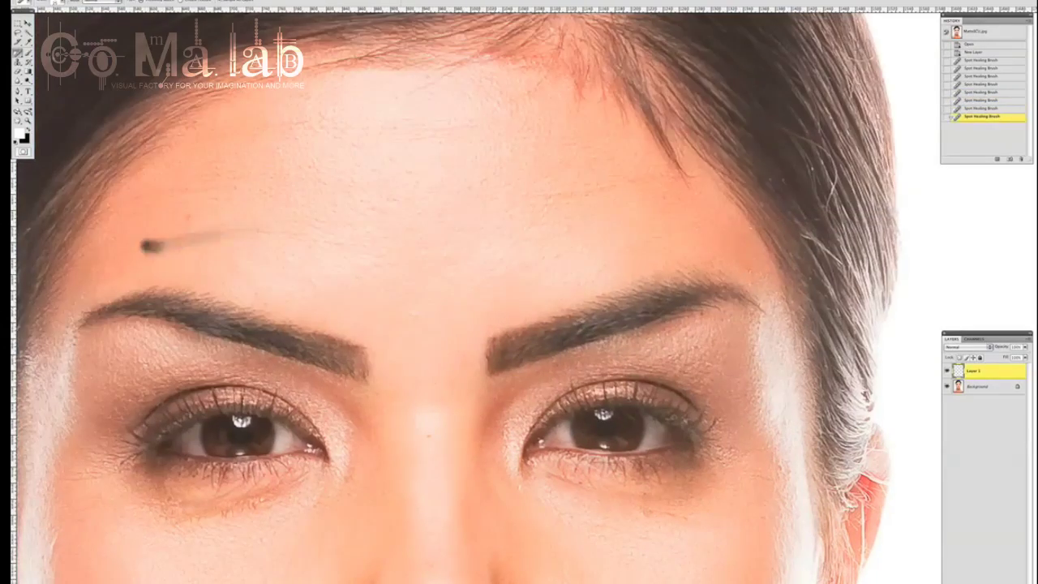
pyautogui.click(148, 243)
# Zoom out and name the layer Healing Layer.
pyautogui.scroll(-5, 455, 292)
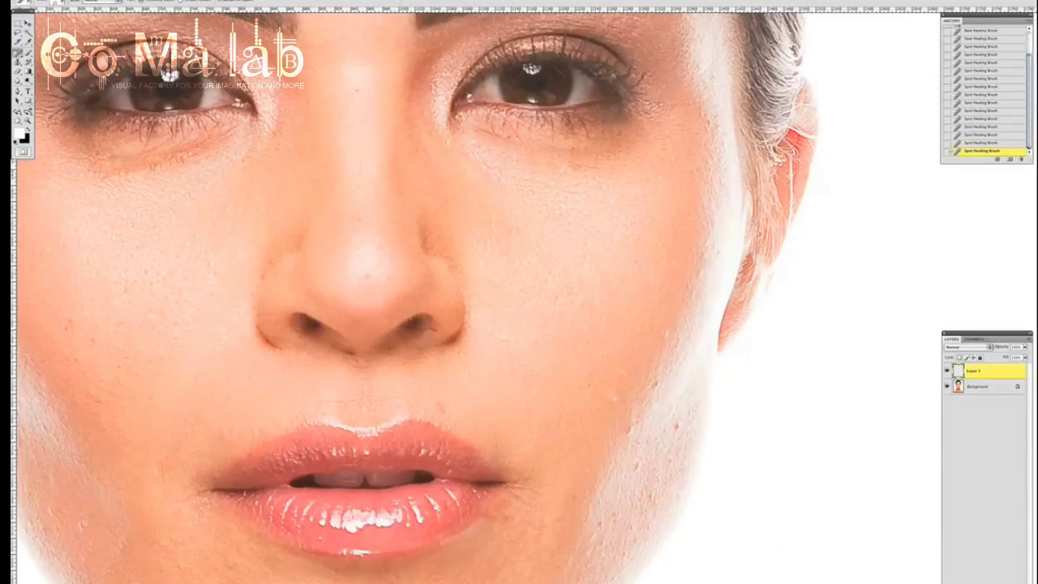
pyautogui.scroll(-2, 644, 465)
pyautogui.scroll(-2, 344, 340)
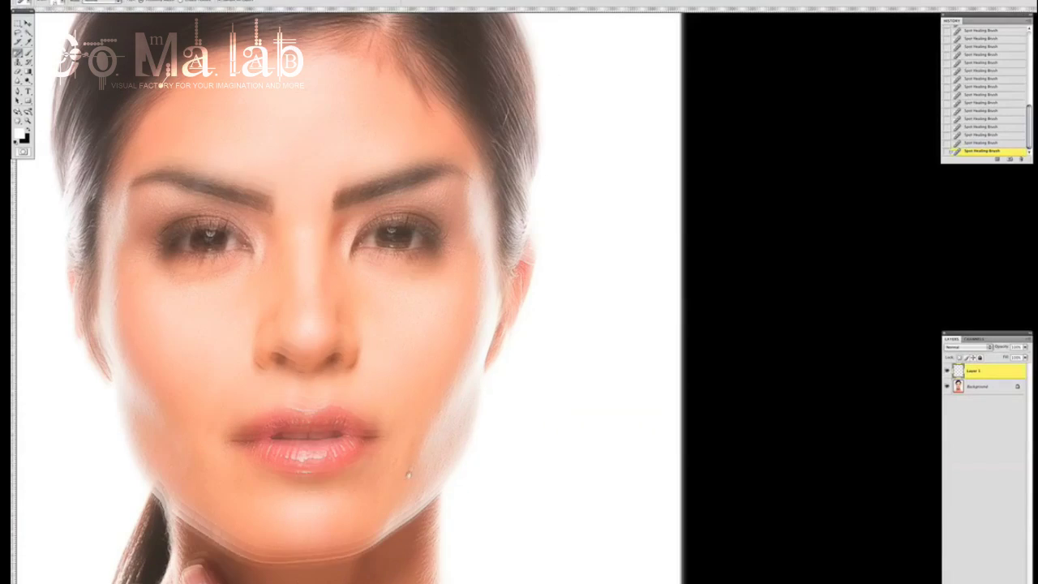
pyautogui.press('Return')
# Add a new skin layer and set the Clone Stamp brush to 150 px.
pyautogui.hotkey('ctrl', 'alt', 'shift', 'n')
pyautogui.press('Return')
pyautogui.press('b')
pyautogui.rightClick(297, 187)
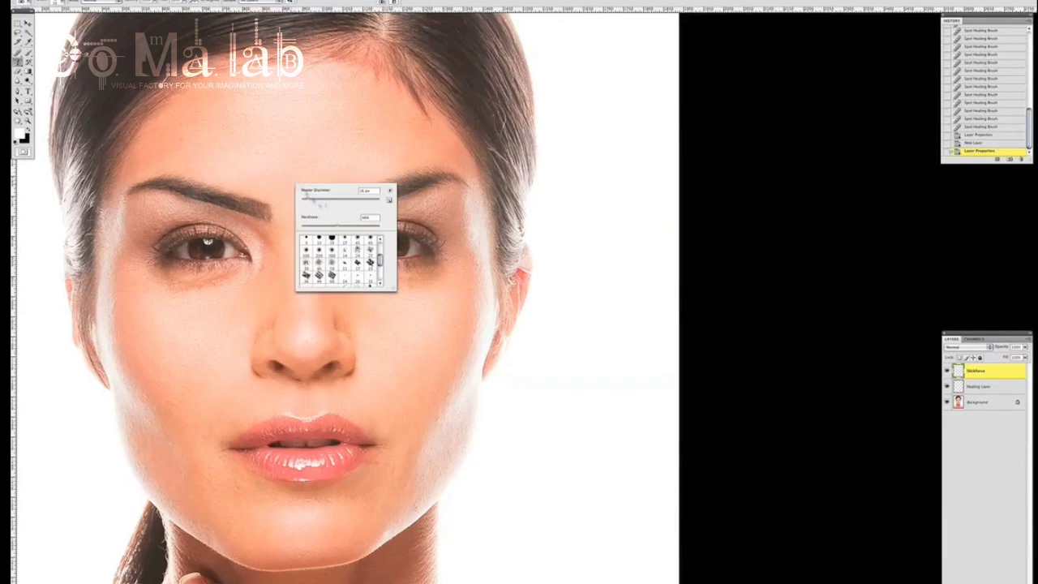
pyautogui.hotkey('shift', 'Tab')
pyautogui.write('150')
pyautogui.press('Return')
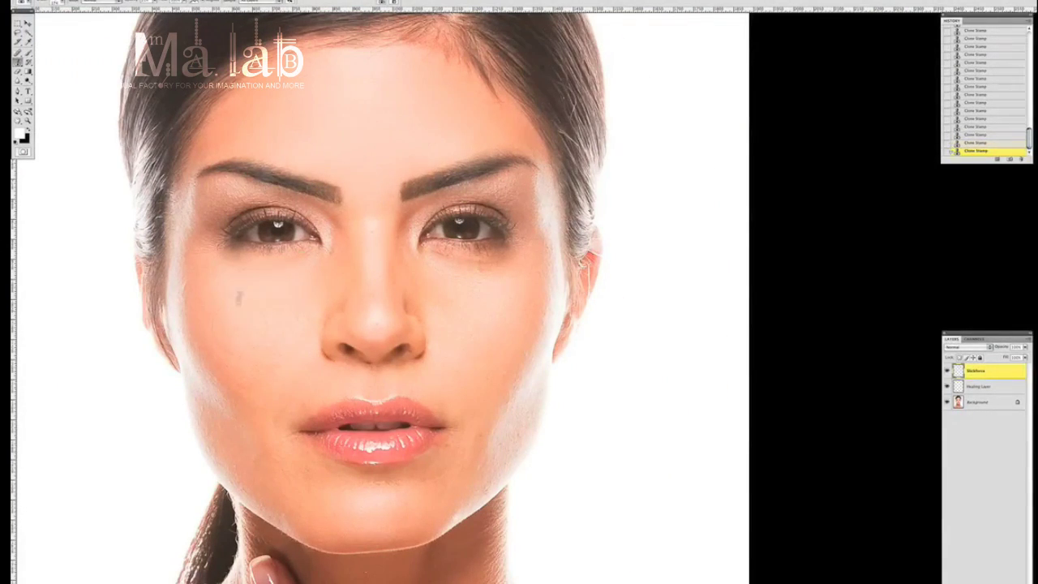
# Clone away the cheek blemish and the mole beside the nose bridge.
pyautogui.click(292, 285)
pyautogui.rightClick(249, 321)
pyautogui.press('Escape')
pyautogui.click(345, 232)
pyautogui.rightClick(336, 253)
pyautogui.press('Return')
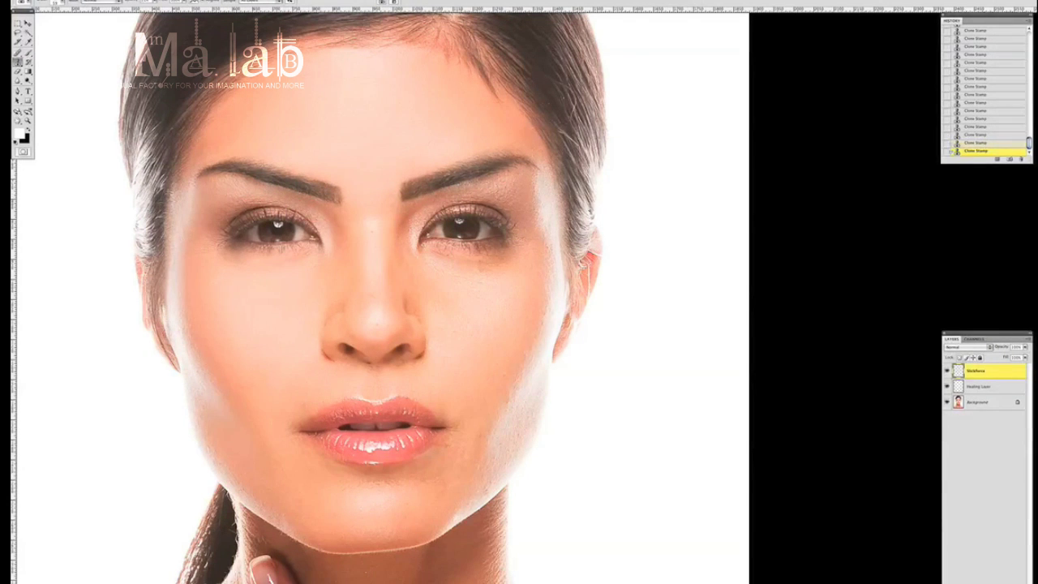
pyautogui.rightClick(365, 207)
pyautogui.press('Return')
# Clone away the dark cheek mole and a small spot, smoothing the cheek edge.
pyautogui.moveTo(375, 314); pyautogui.dragTo(268, 343)
pyautogui.click(339, 312)
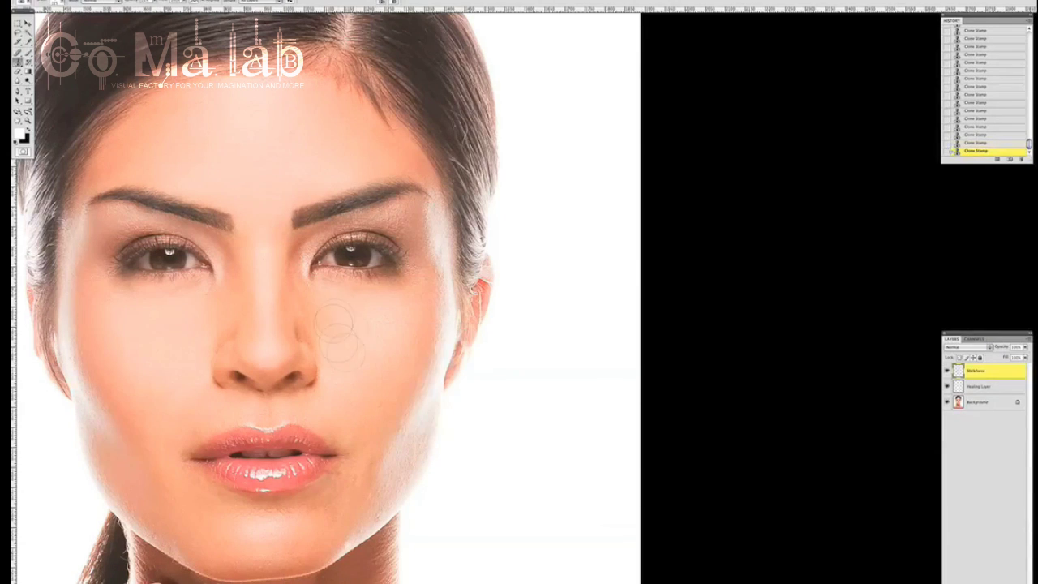
pyautogui.moveTo(425, 336); pyautogui.dragTo(432, 269)
pyautogui.click(429, 260)
pyautogui.rightClick(317, 235)
pyautogui.press('Escape')
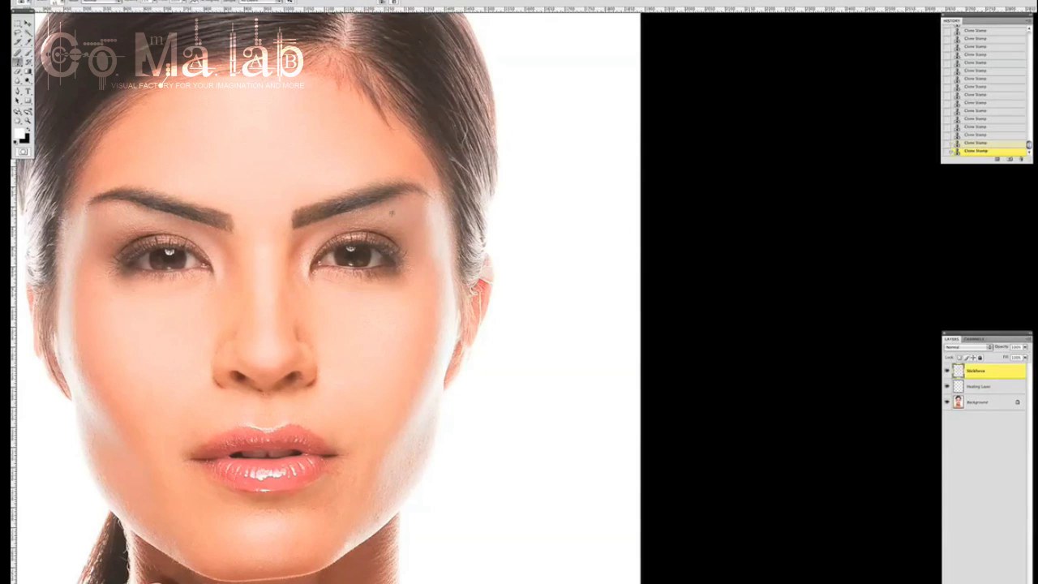
# Clone away the small chin mole and add another new layer on top.
pyautogui.scroll(-5, 406, 212)
pyautogui.scroll(-1, 419, 323)
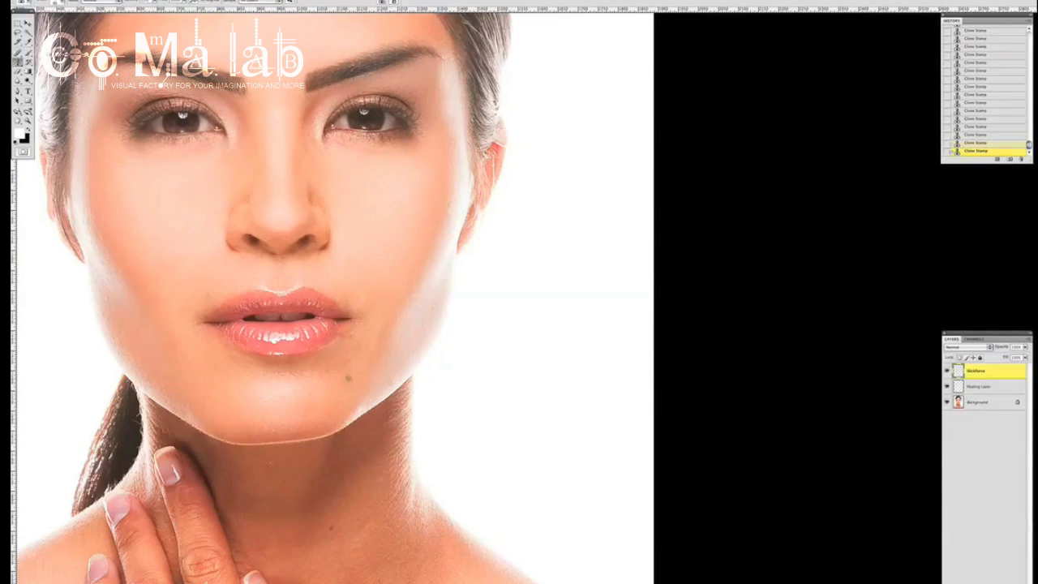
pyautogui.click(300, 390)
pyautogui.scroll(2, 340, 292)
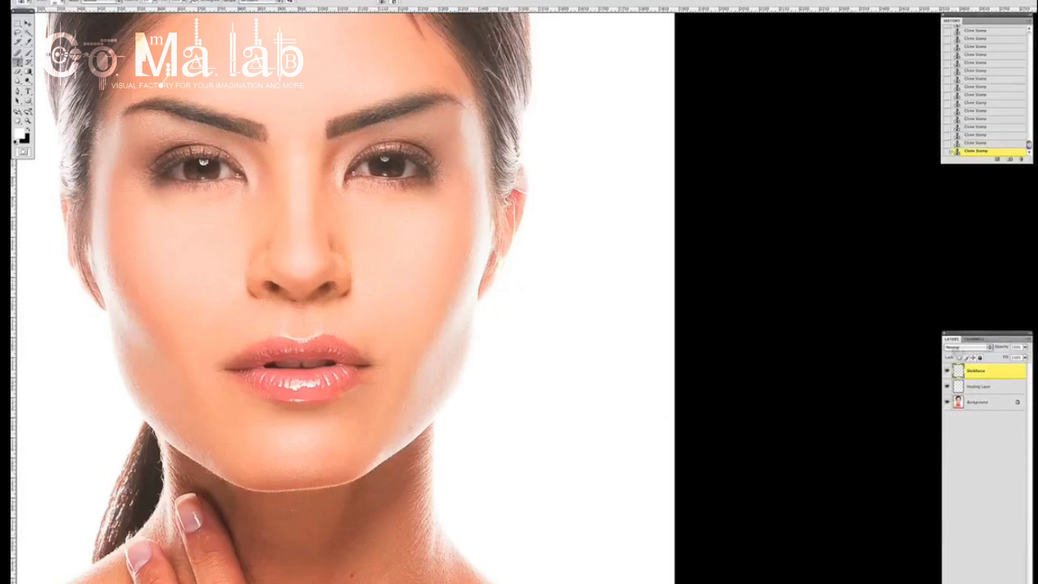
pyautogui.hotkey('ctrl', 'shift', 'alt', 'n')
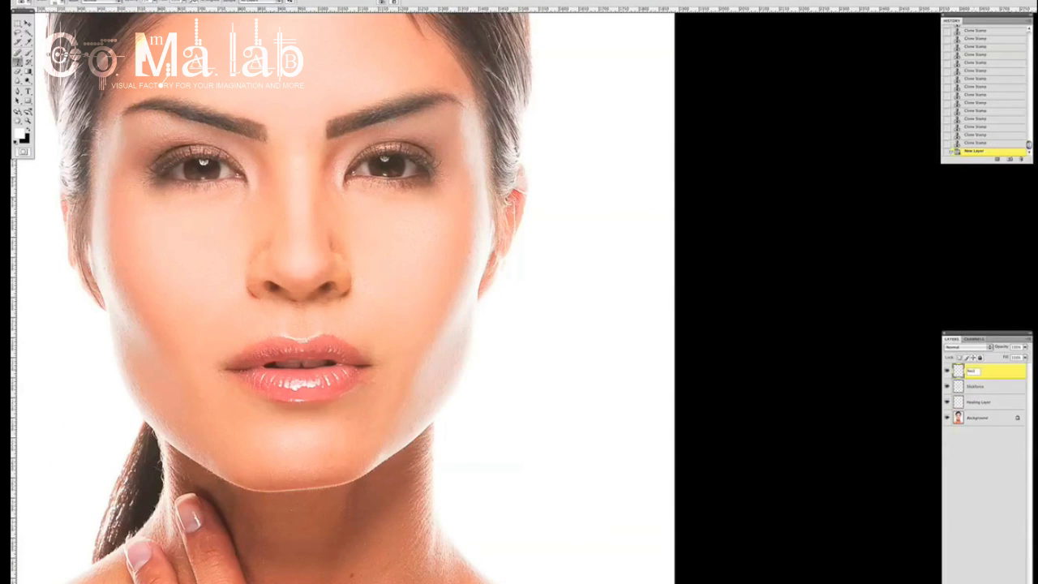
# Name the new layer Neck & Hand and clone the neck and shoulder spots.
pyautogui.write('Hand')
pyautogui.press('Return')
pyautogui.moveTo(373, 487); pyautogui.dragTo(422, 227)
pyautogui.rightClick(424, 292)
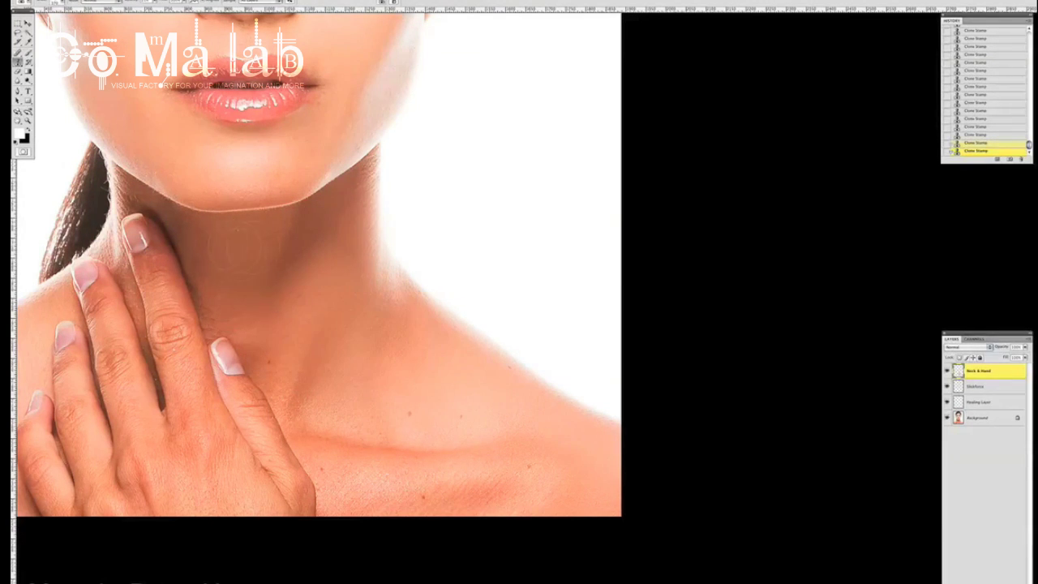
pyautogui.rightClick(321, 383)
pyautogui.press('Return')
# Clone away further spots toward the fingers, resizing the brush between spots.
pyautogui.rightClick(417, 482)
pyautogui.press('Return')
pyautogui.rightClick(194, 335)
pyautogui.press('Return')
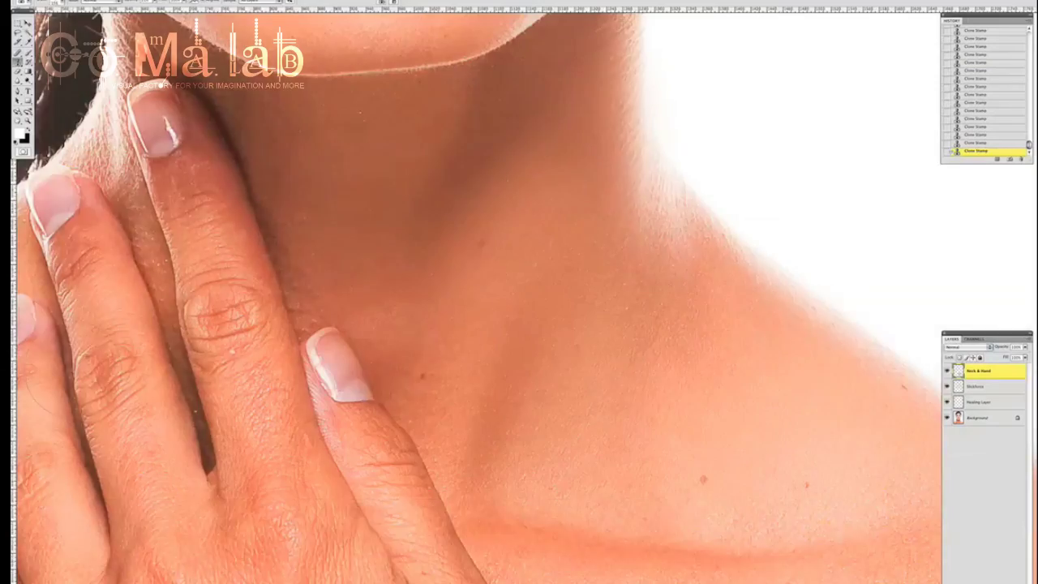
pyautogui.rightClick(335, 221)
pyautogui.press('Return')
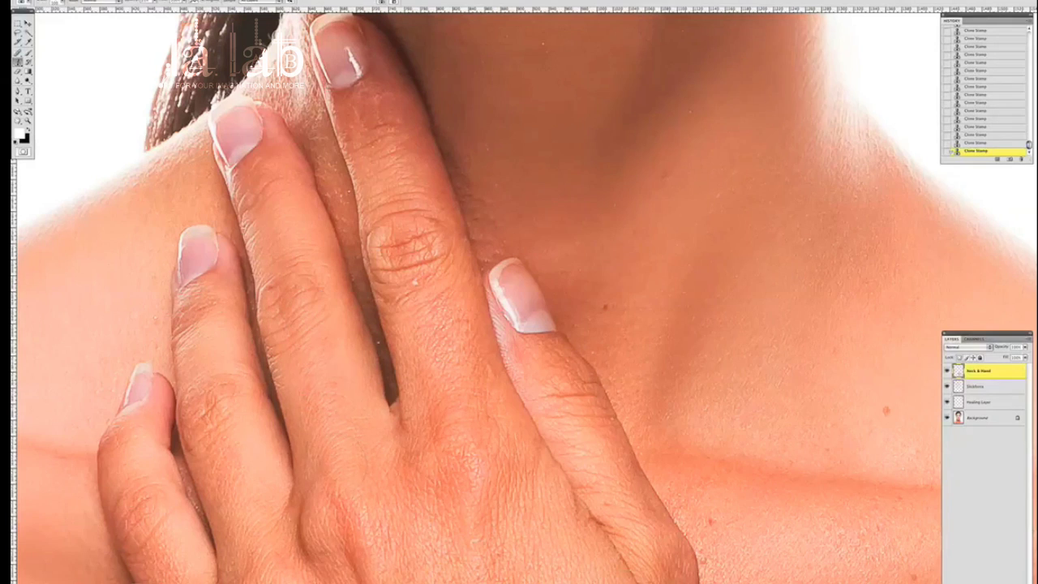
# Clone the marks on the lower fingers and knuckles, then zoom out.
pyautogui.moveTo(494, 481); pyautogui.dragTo(422, 368)
pyautogui.rightClick(422, 369)
pyautogui.press('Return')
pyautogui.rightClick(212, 344)
pyautogui.press('Return')
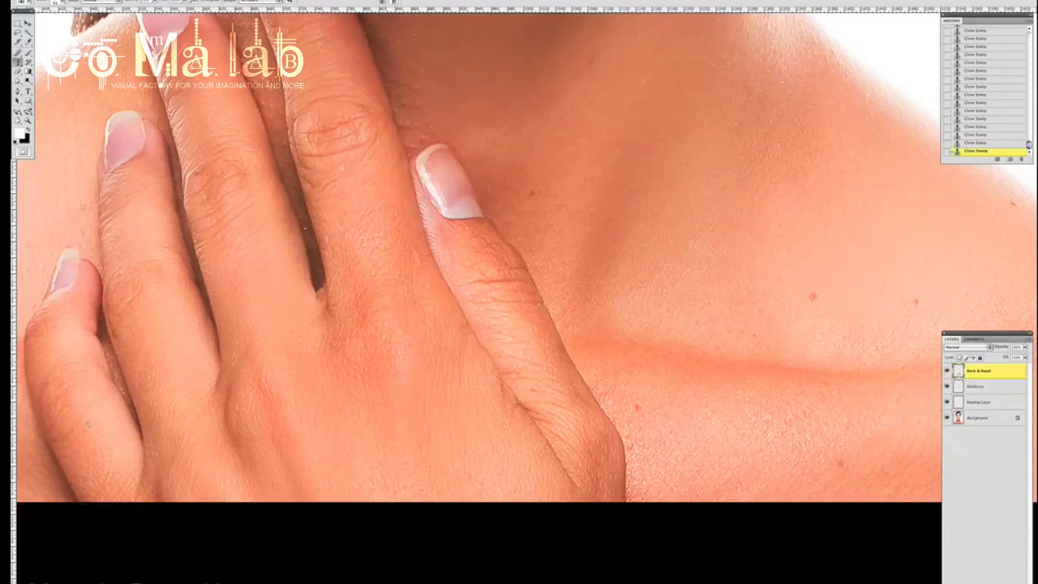
pyautogui.hotkey('ctrl', '-')
pyautogui.hotkey('ctrl', '-')
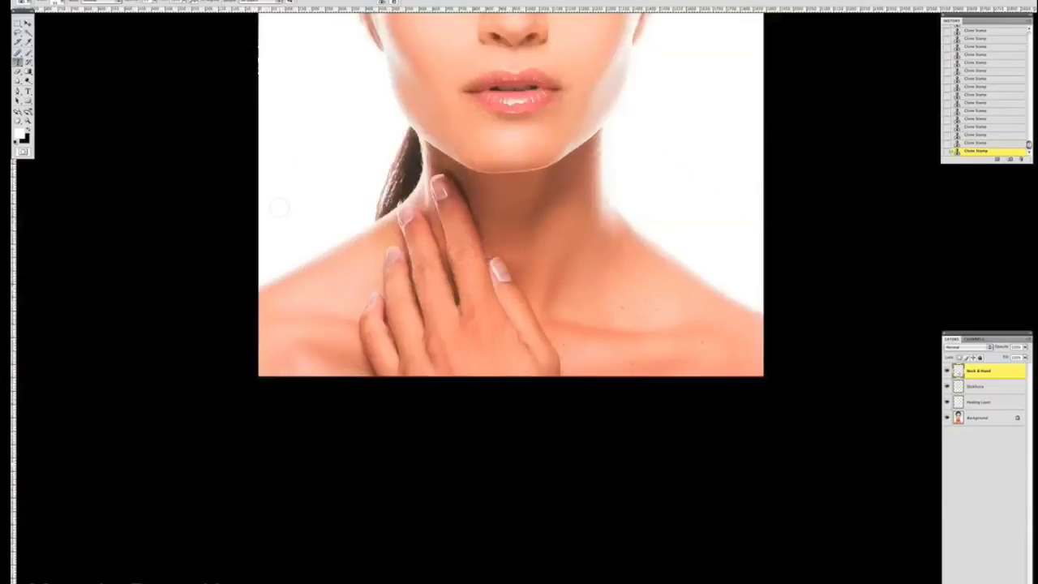
# Duplicate the Background and clone-stamp the neck edge below the chin with a soft brush.
pyautogui.moveTo(278, 208); pyautogui.dragTo(132, 435)
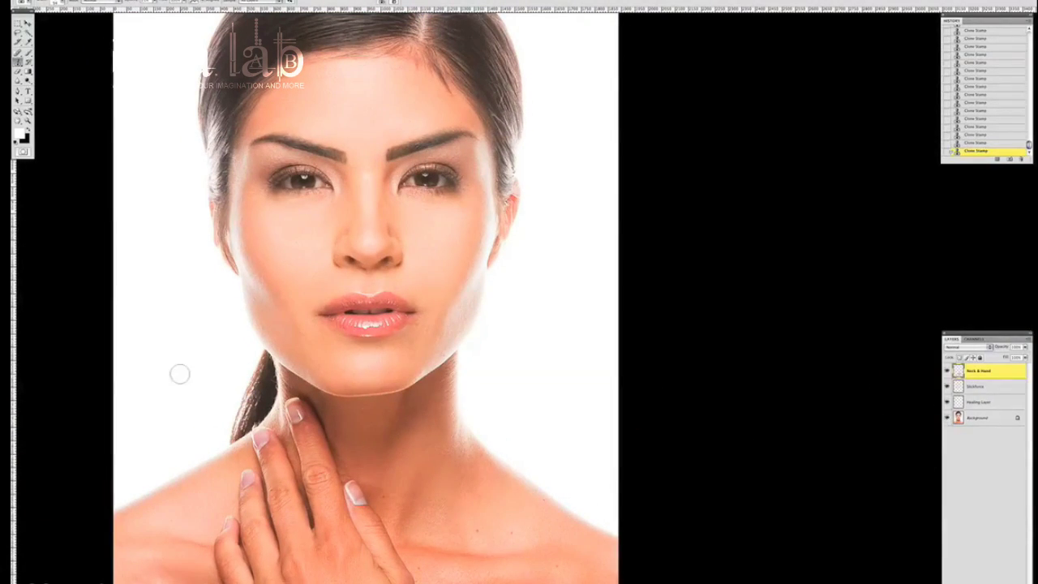
pyautogui.moveTo(977, 417); pyautogui.dragTo(1013, 574)
pyautogui.hotkey('ctrl', '+')
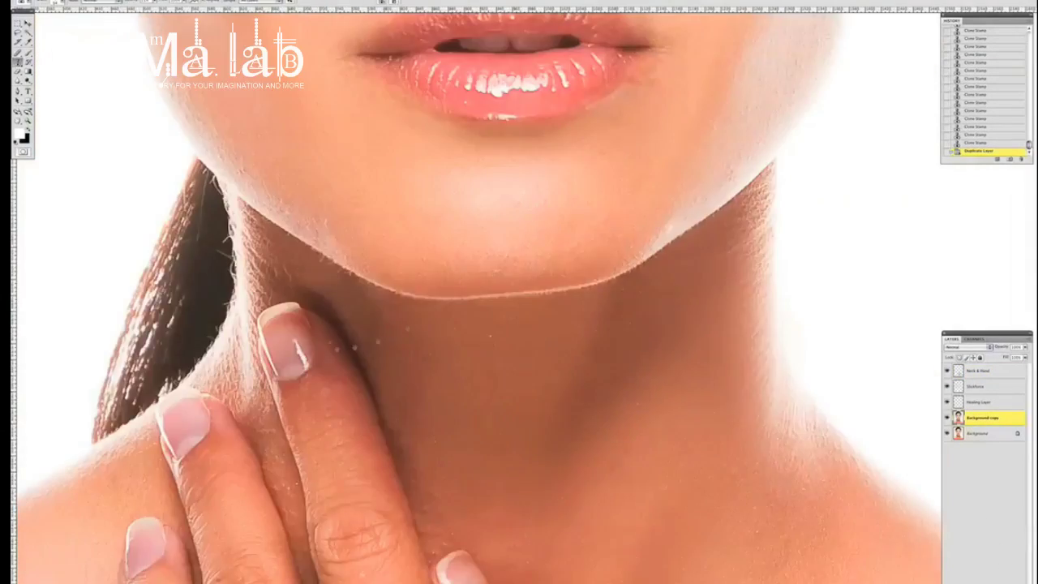
pyautogui.rightClick(279, 272)
pyautogui.click(97, 3)
pyautogui.click(89, 40)
pyautogui.rightClick(268, 209)
pyautogui.click(341, 324)
pyautogui.moveTo(278, 233)
pyautogui.mouseDown()
pyautogui.moveTo(281, 320)
pyautogui.moveTo(243, 369)
pyautogui.mouseUp()
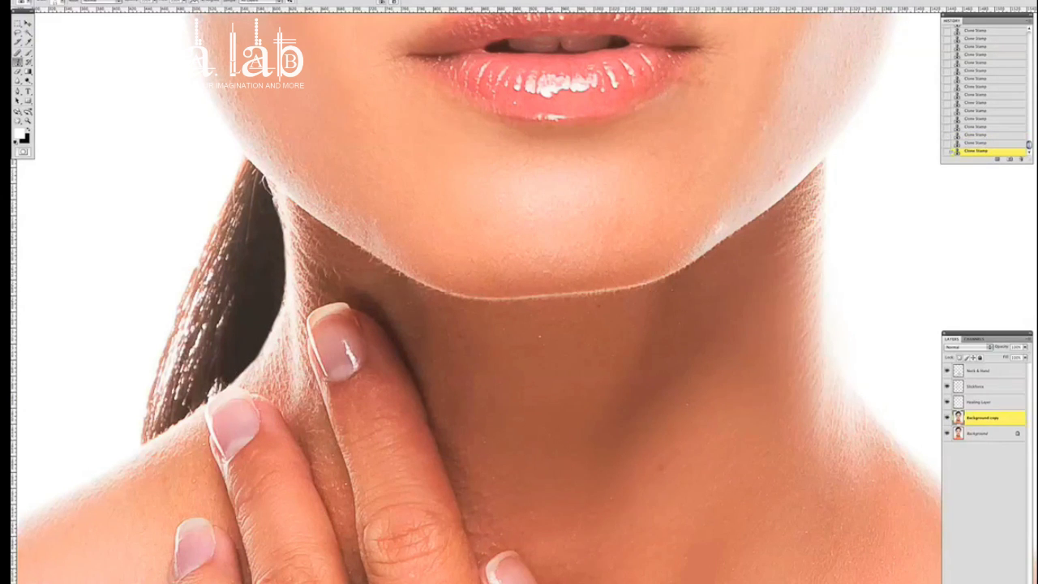
# Select the Neck & Hand layer and compare the under-eye retouch with the original.
pyautogui.moveTo(486, 324); pyautogui.dragTo(401, 324)
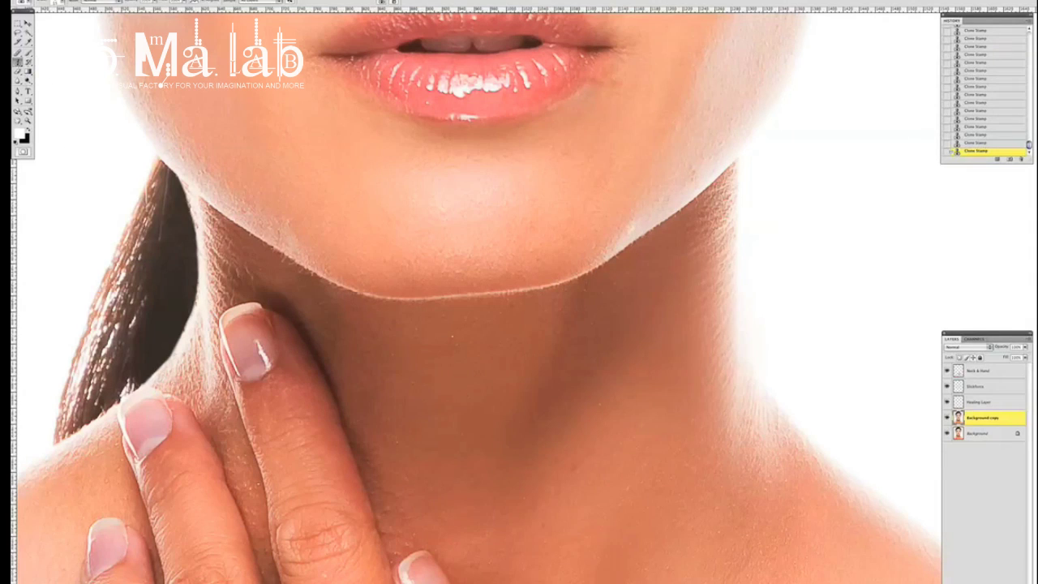
pyautogui.click(978, 371)
pyautogui.rightClick(244, 264)
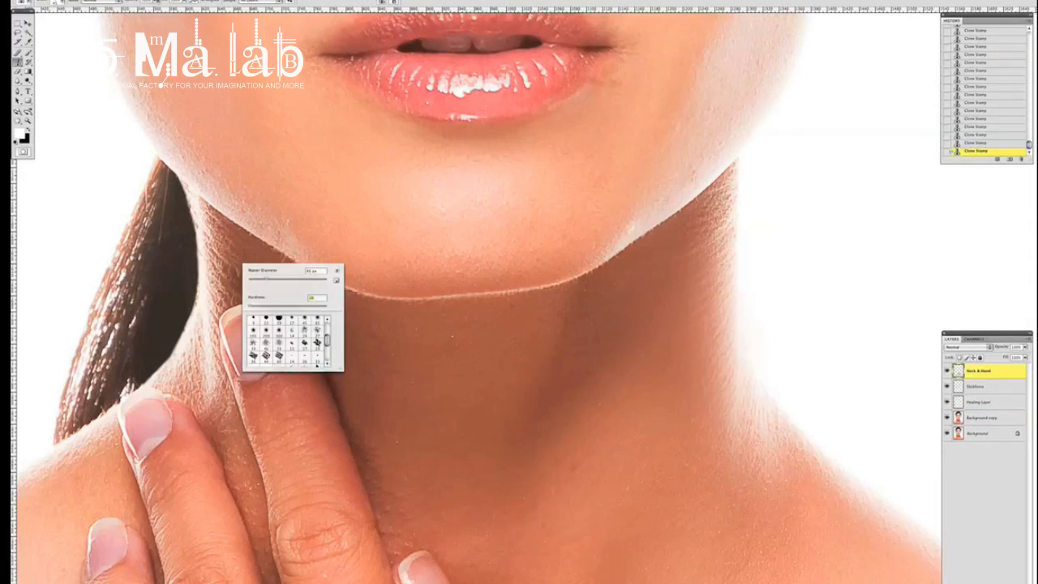
pyautogui.press('Escape')
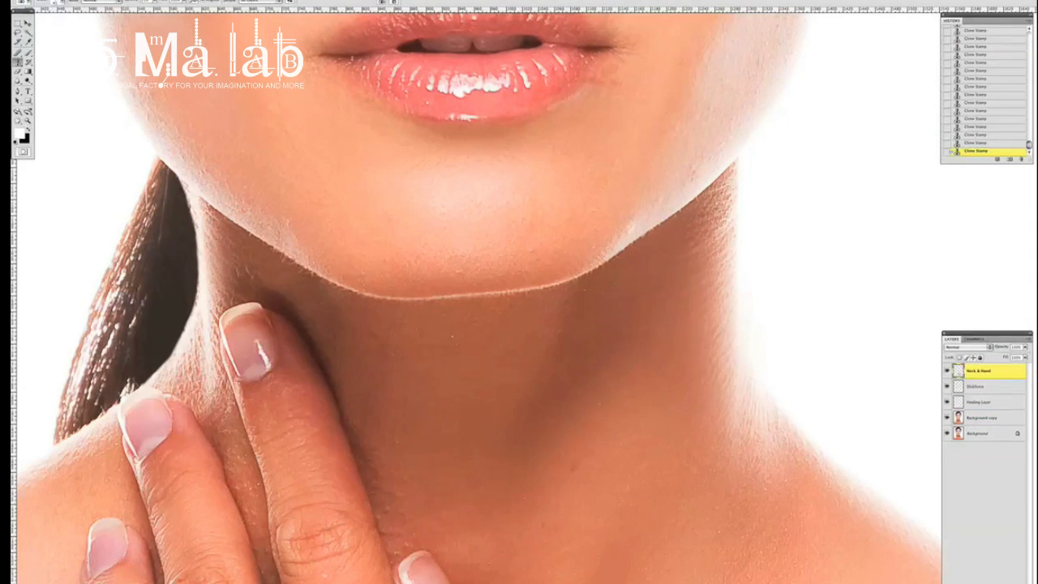
pyautogui.moveTo(194, 357); pyautogui.dragTo(475, 301)
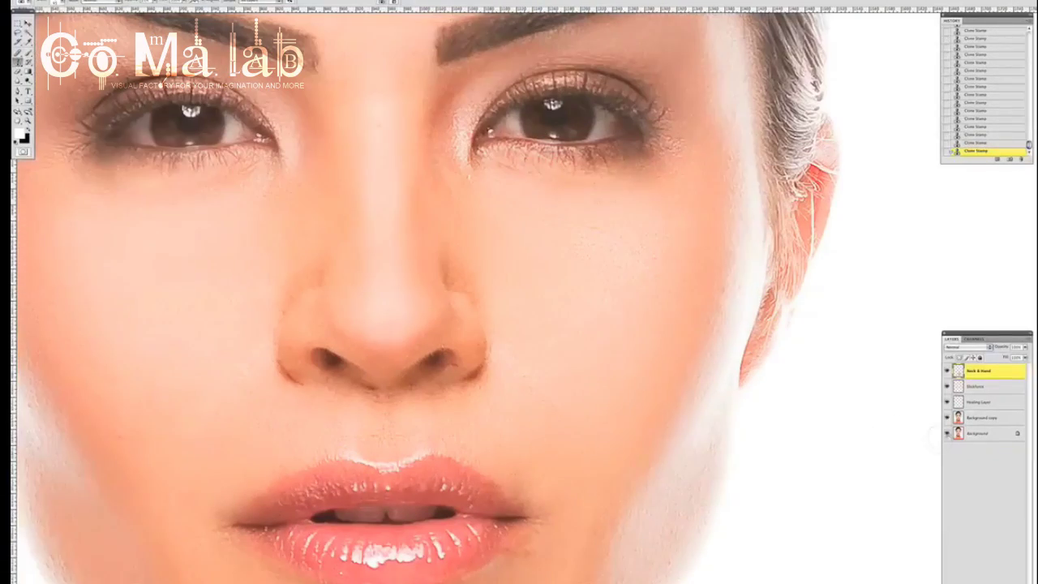
pyautogui.keyDown('alt'); pyautogui.click(947, 434); pyautogui.keyUp('alt')
# Erase on Healing Layer, clone the under-eye skin on the skin layer, and lower its opacity.
pyautogui.click(981, 402)
pyautogui.click(17, 71)
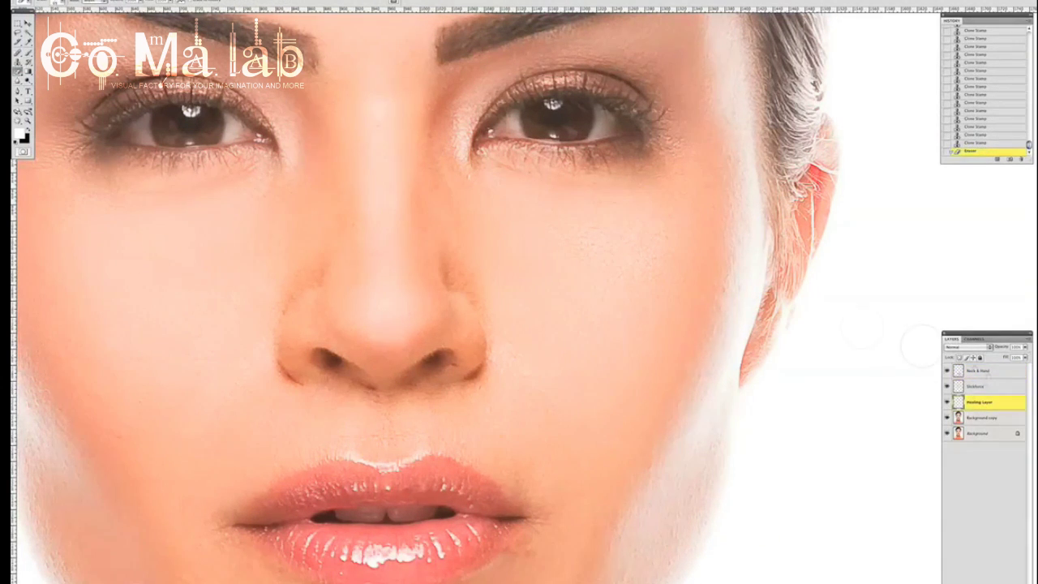
pyautogui.click(982, 386)
pyautogui.click(17, 62)
pyautogui.click(234, 216)
pyautogui.moveTo(602, 371); pyautogui.dragTo(617, 335)
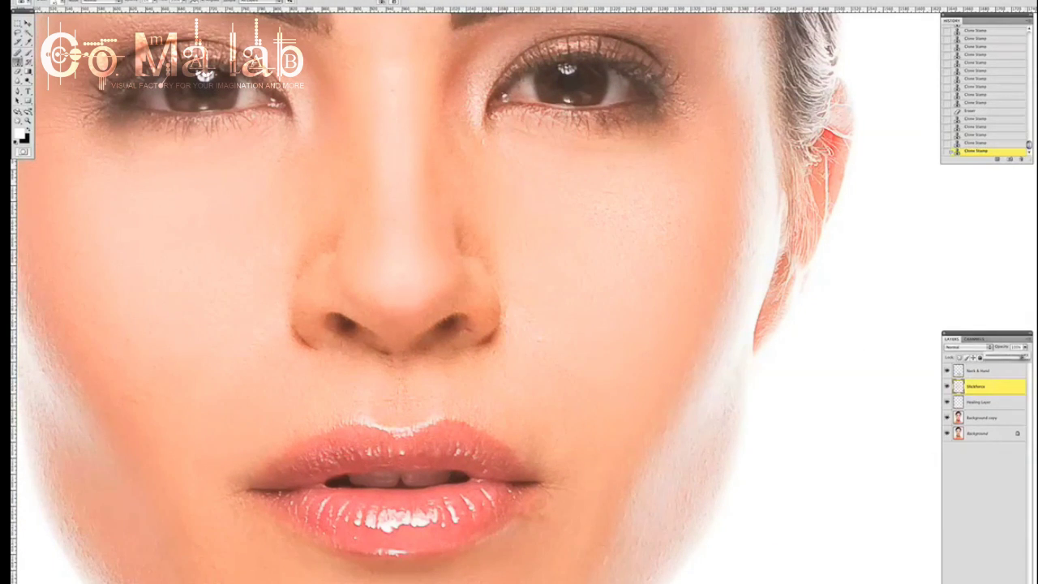
pyautogui.moveTo(1020, 356); pyautogui.dragTo(1014, 357)
pyautogui.hotkey('ctrl', '-')
# Select the Background copy layer and undo the trial eye-dodging strokes.
pyautogui.click(982, 417)
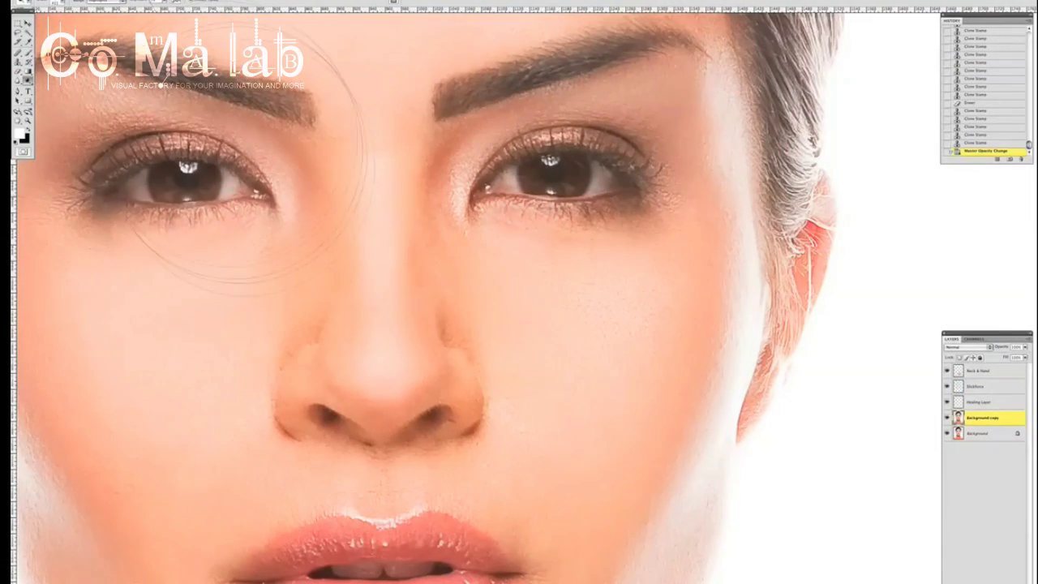
pyautogui.rightClick(194, 184)
pyautogui.hotkey('ctrl', 'alt', 'z')
pyautogui.hotkey('ctrl', 'alt', 'z')
pyautogui.hotkey('ctrl', 'alt', 'z')
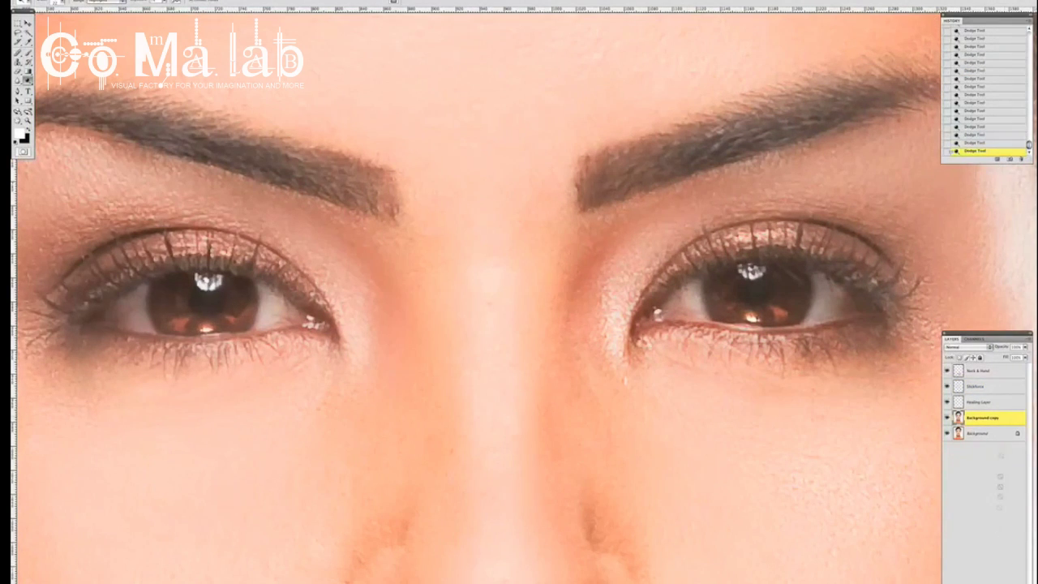
# Make a Luminosity-blended Background copy 2 and dodge the eye corners and whites.
pyautogui.hotkey('ctrl', 'j')
pyautogui.click(967, 346)
pyautogui.click(965, 495)
pyautogui.rightClick(707, 298)
pyautogui.moveTo(677, 312); pyautogui.dragTo(706, 300)
pyautogui.moveTo(807, 300); pyautogui.dragTo(831, 312)
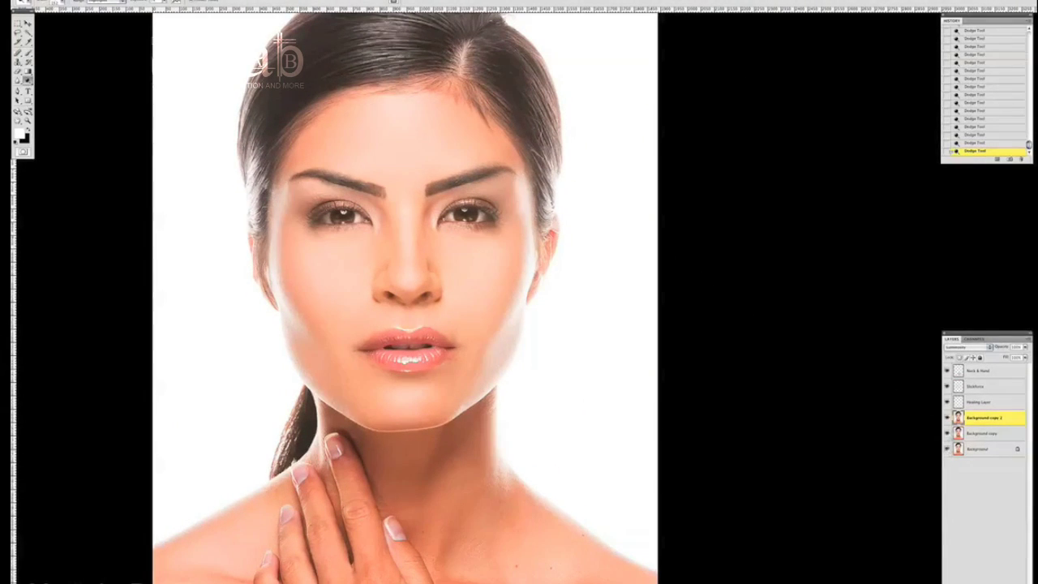
# Duplicate the skin retouch layer, set the copy to Screen and lower its opacity.
pyautogui.keyDown('alt'); pyautogui.click(946, 387); pyautogui.keyUp('alt')
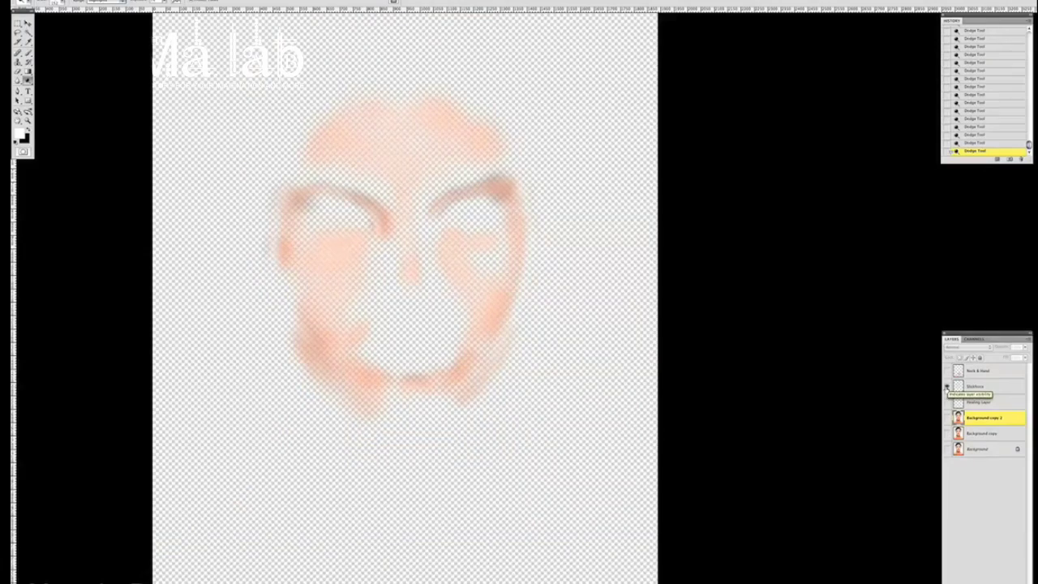
pyautogui.keyDown('alt'); pyautogui.click(946, 370); pyautogui.keyUp('alt')
pyautogui.keyDown('shift'); pyautogui.click(985, 386); pyautogui.keyUp('shift')
pyautogui.rightClick(985, 386)
pyautogui.click(993, 395)
pyautogui.press('Return')
pyautogui.click(986, 370)
pyautogui.click(965, 346)
pyautogui.click(965, 410)
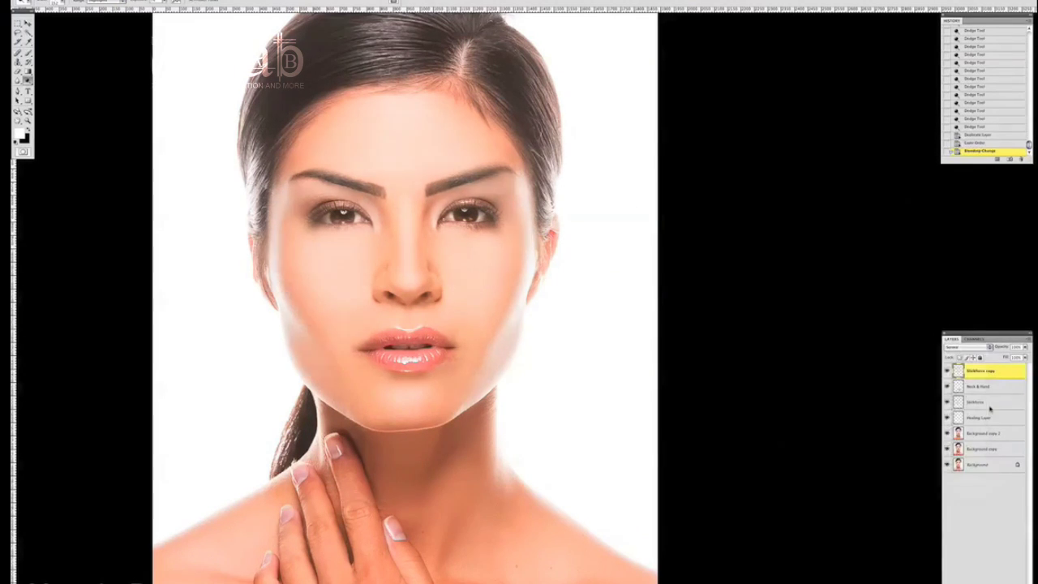
pyautogui.moveTo(1025, 346); pyautogui.dragTo(1006, 355)
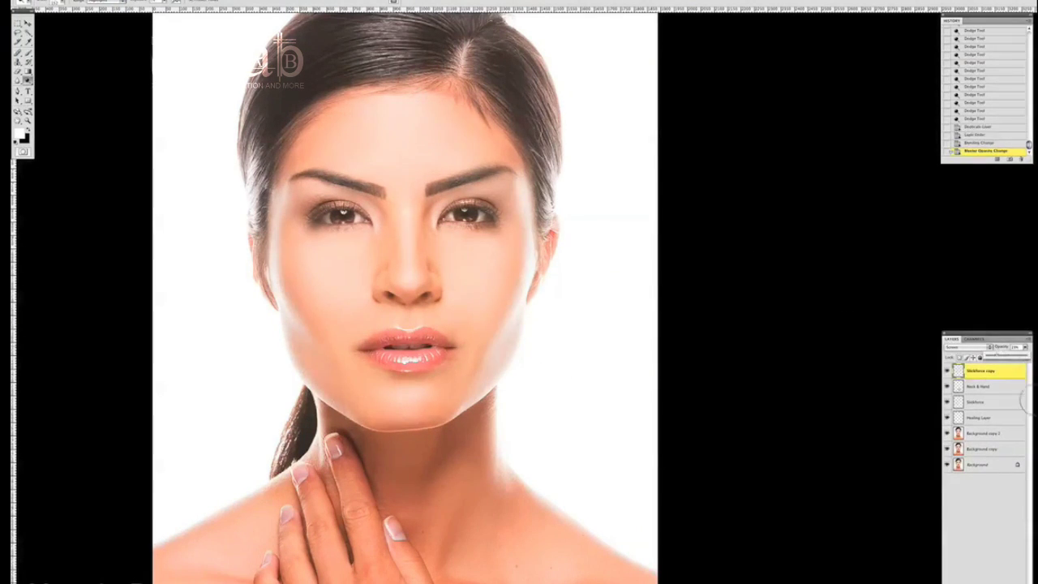
# Duplicate the Neck & Hand layer, set it to Screen and reduce its opacity.
pyautogui.rightClick(983, 388)
pyautogui.click(993, 397)
pyautogui.press('Return')
pyautogui.click(965, 346)
pyautogui.click(973, 399)
pyautogui.moveTo(1025, 347); pyautogui.dragTo(1012, 357)
# Add a Hue/Saturation 1 adjustment layer on top and show all retouch layers.
pyautogui.click(981, 370)
pyautogui.click(267, 94)
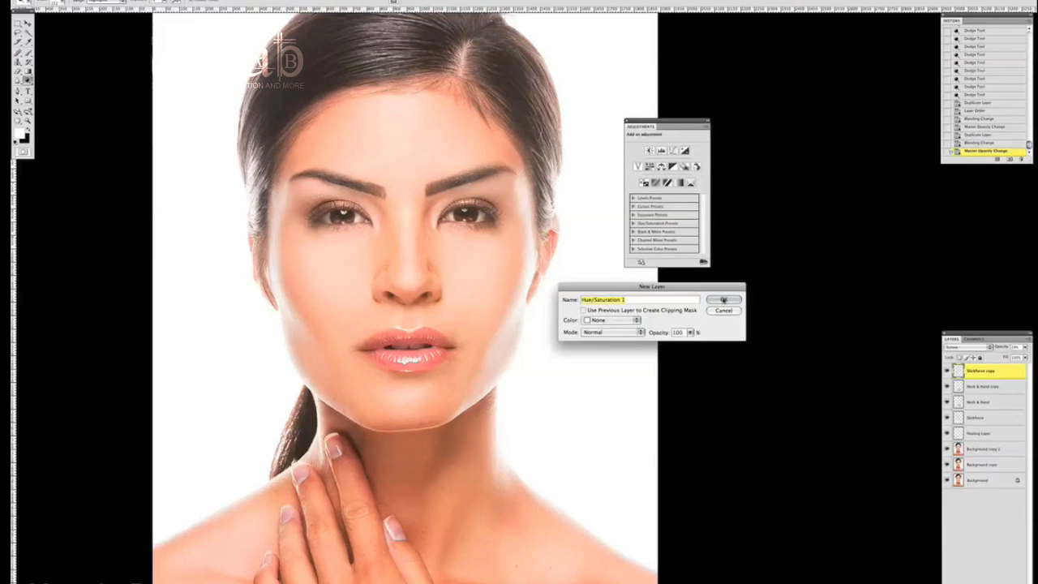
pyautogui.click(723, 300)
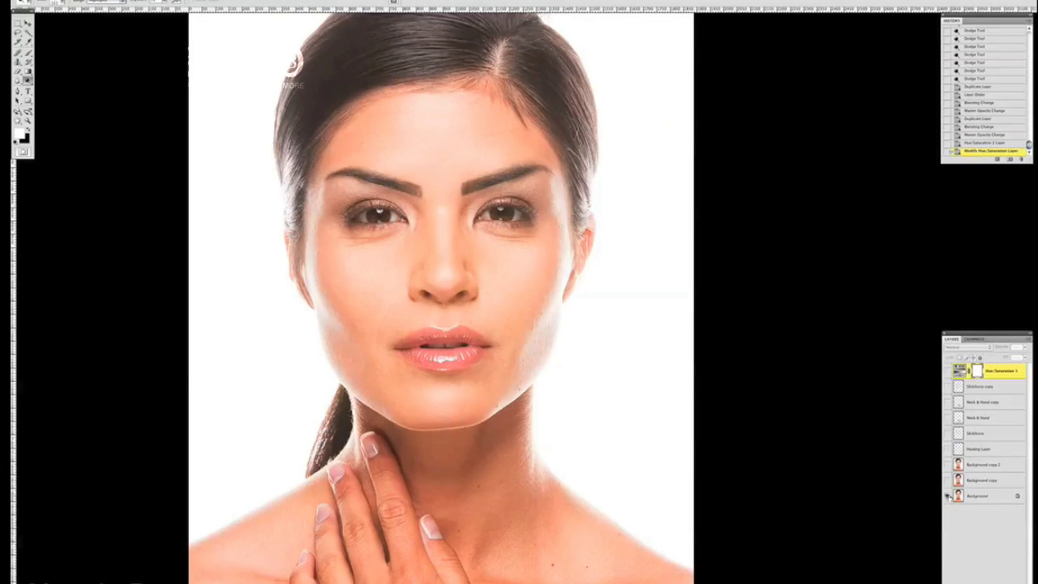
pyautogui.keyDown('alt'); pyautogui.click(947, 496); pyautogui.keyUp('alt')
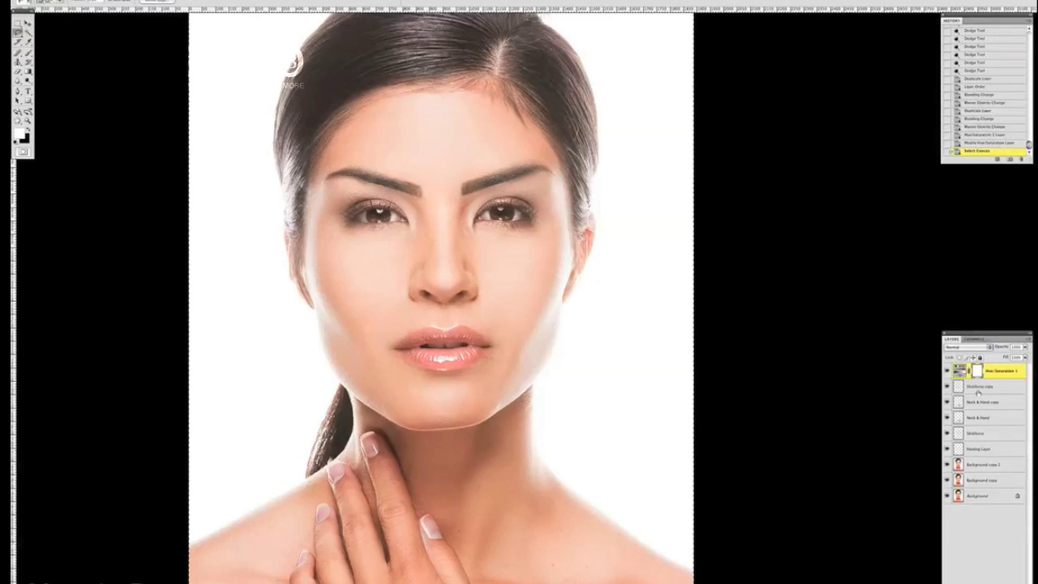
# Lasso around the face and open it in Filter > Liquify.
pyautogui.moveTo(254, 220); pyautogui.dragTo(260, 454)
pyautogui.click(187, 4)
pyautogui.click(203, 51)
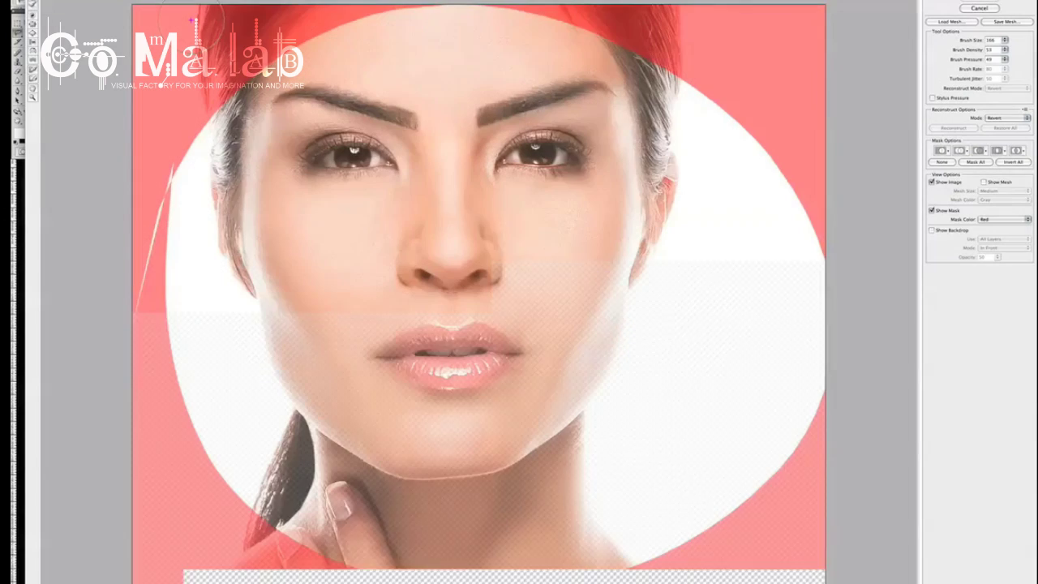
# Freeze-mask the lips, nose, eyes, brows and hair beside the cheeks, ending at brush size 580.
pyautogui.press(']')
pyautogui.press(']')
pyautogui.press(']')
pyautogui.press('f')
pyautogui.press('[')
pyautogui.press('[')
pyautogui.press('[')
pyautogui.moveTo(381, 341)
pyautogui.mouseDown()
pyautogui.moveTo(519, 365)
pyautogui.moveTo(454, 243)
pyautogui.moveTo(325, 105)
pyautogui.moveTo(616, 154)
pyautogui.mouseUp()
pyautogui.moveTo(235, 284)
pyautogui.mouseDown()
pyautogui.moveTo(211, 211)
pyautogui.moveTo(211, 130)
pyautogui.mouseUp()
pyautogui.moveTo(673, 275); pyautogui.dragTo(665, 122)
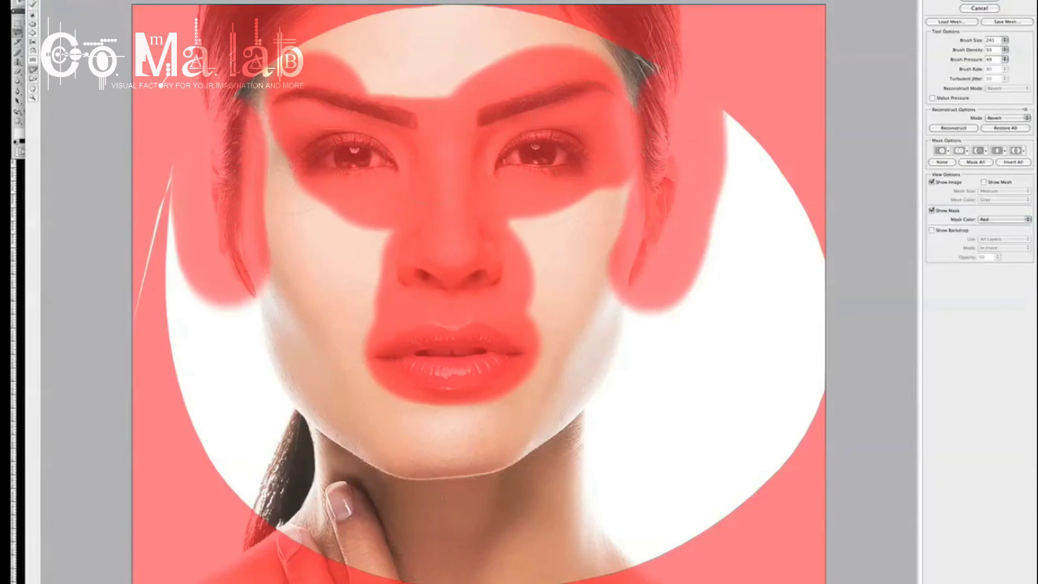
pyautogui.press(']')
pyautogui.press(']')
pyautogui.press(']')
pyautogui.press('[')
pyautogui.press('[')
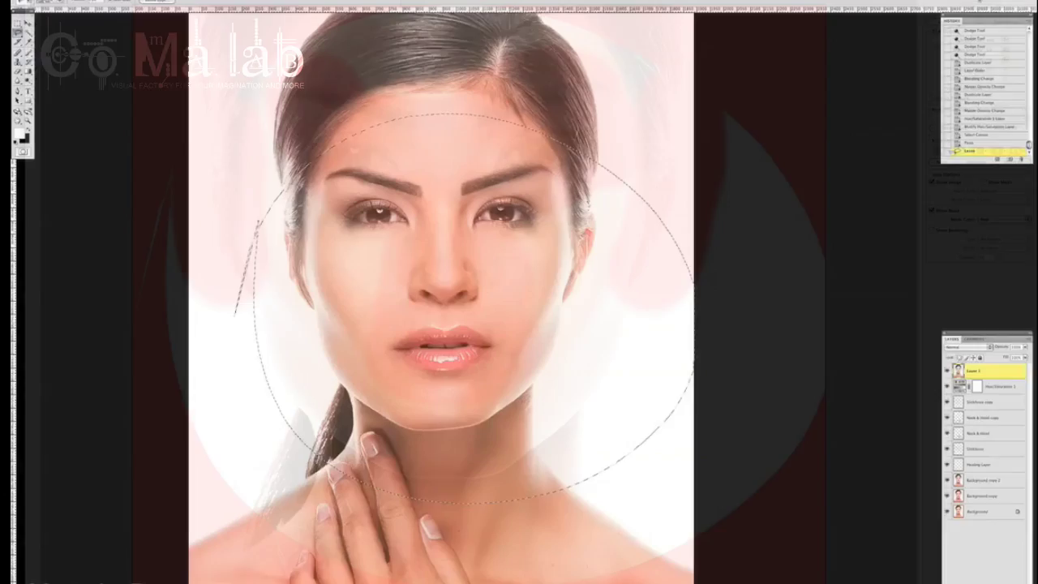